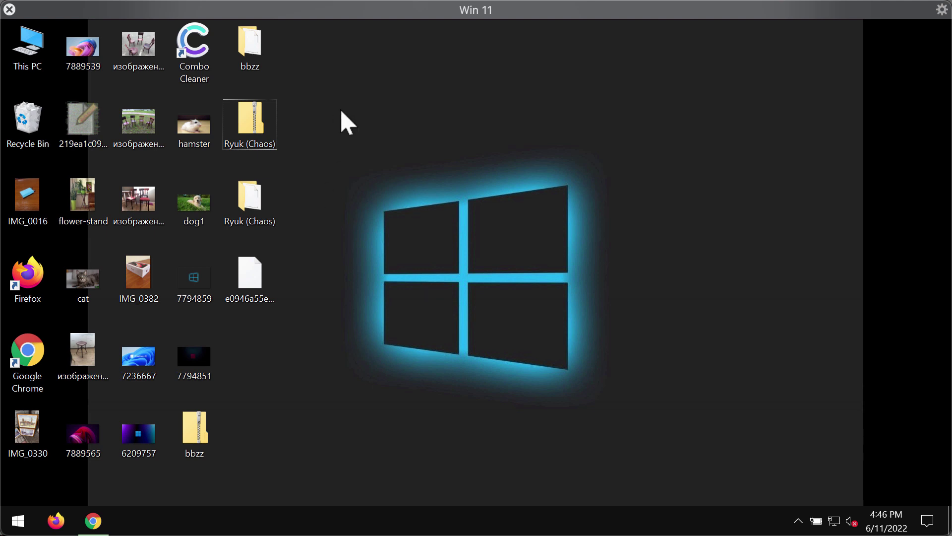
# Preview the hamster, cat and flower-stand pictures on the desktop.
pyautogui.click(258, 67)
pyautogui.click(425, 137)
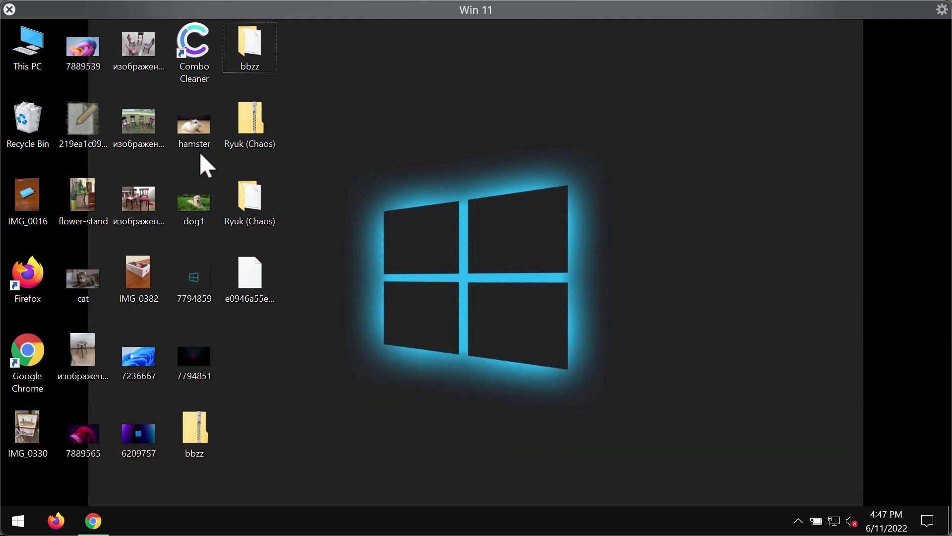
pyautogui.doubleClick(196, 134)
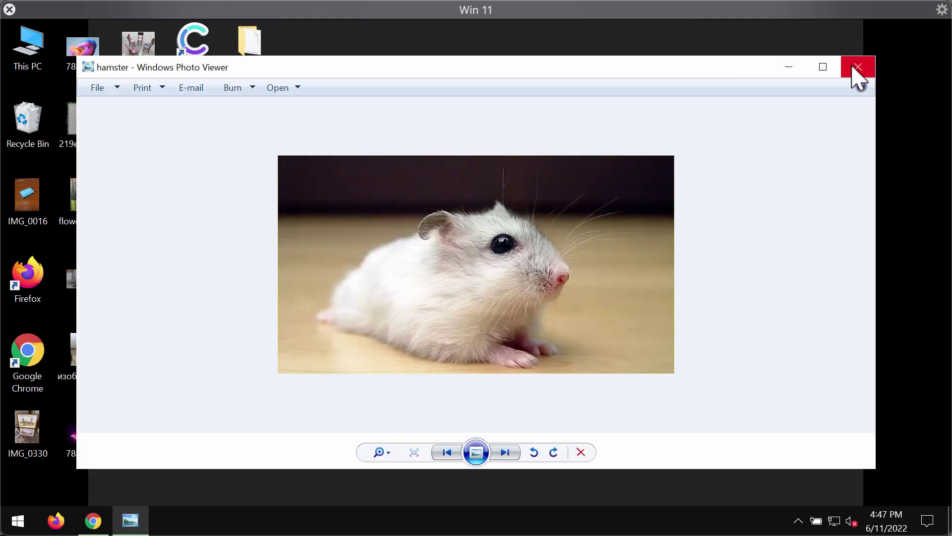
pyautogui.click(857, 75)
pyautogui.doubleClick(83, 278)
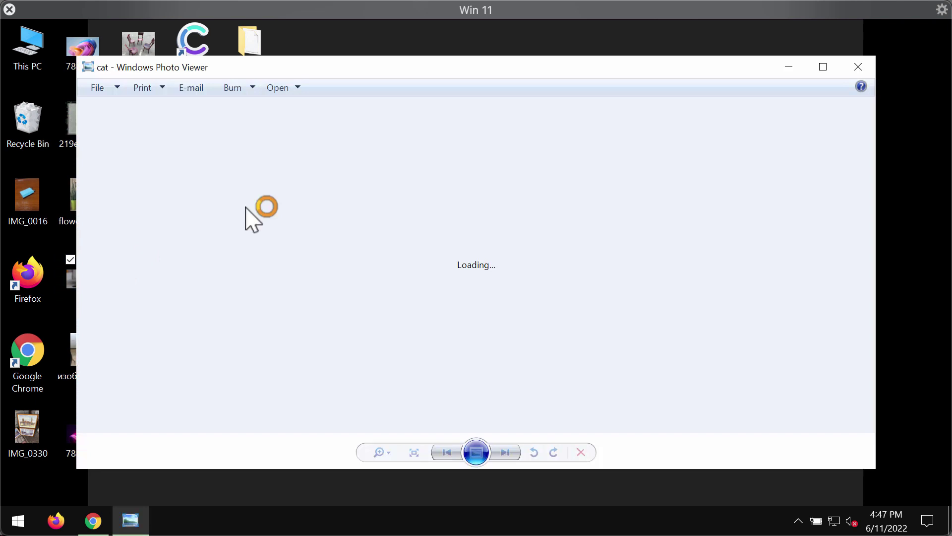
pyautogui.click(857, 67)
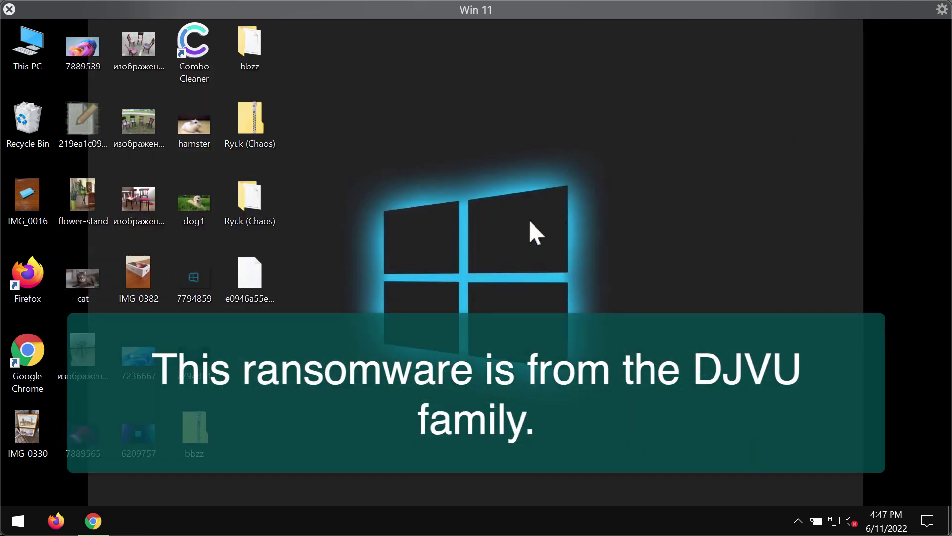
pyautogui.doubleClick(91, 201)
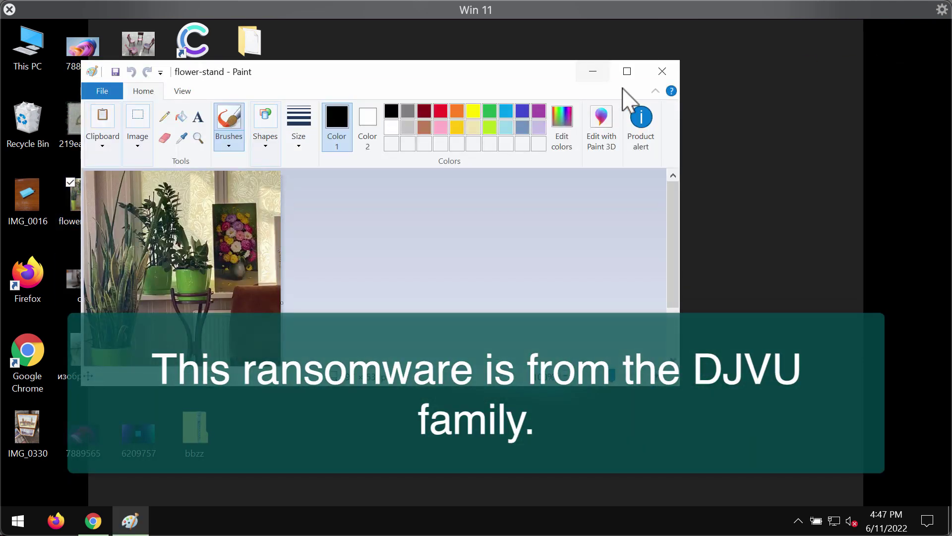
pyautogui.click(664, 72)
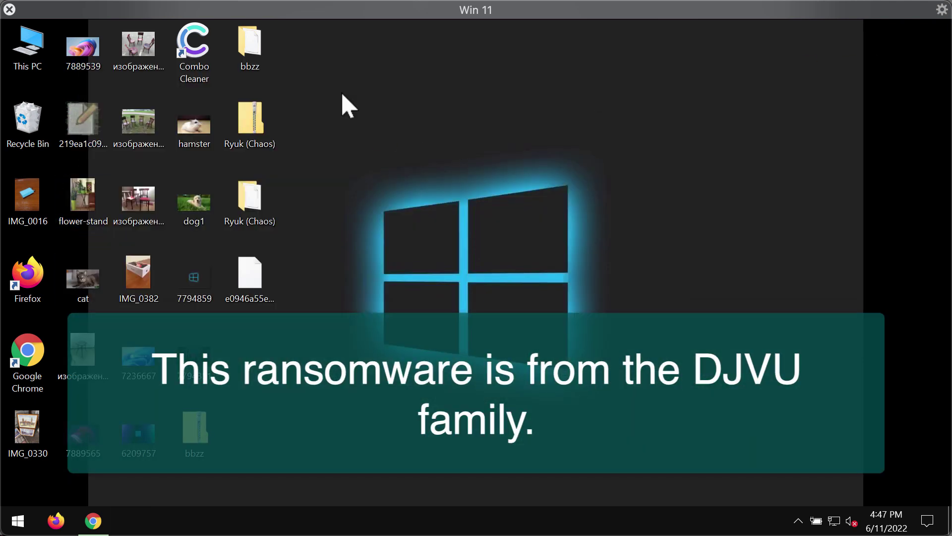
# Inspect the application file in the bbzz folder, then view the viber image.
pyautogui.doubleClick(262, 49)
pyautogui.click(483, 157)
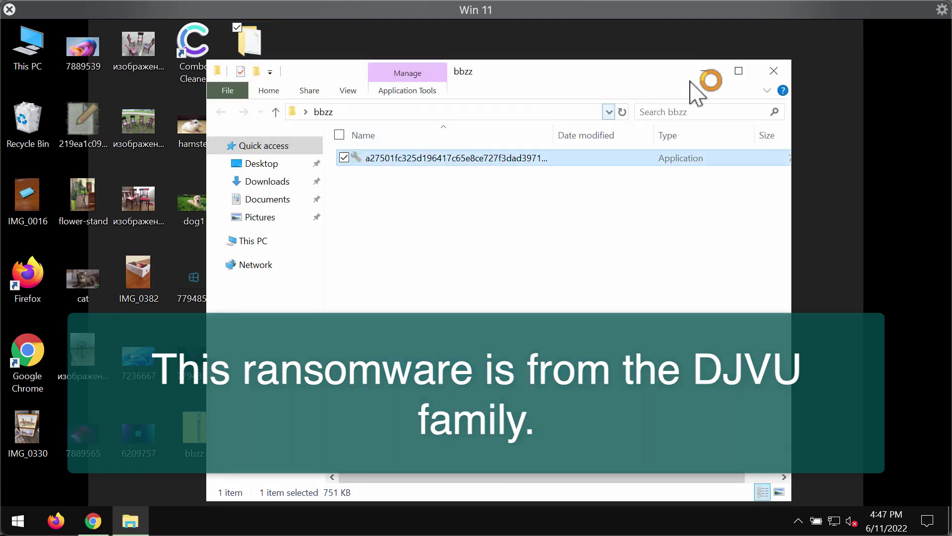
pyautogui.click(773, 70)
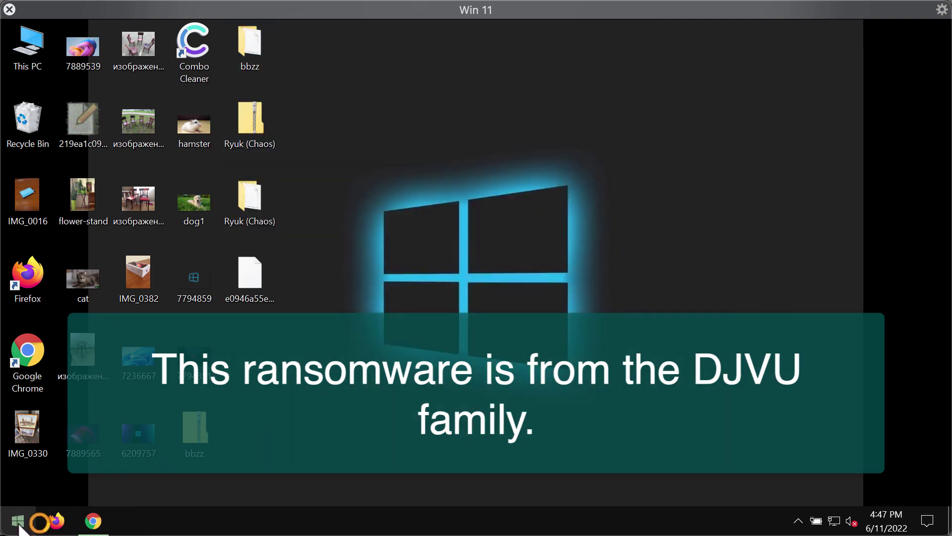
pyautogui.click(90, 354)
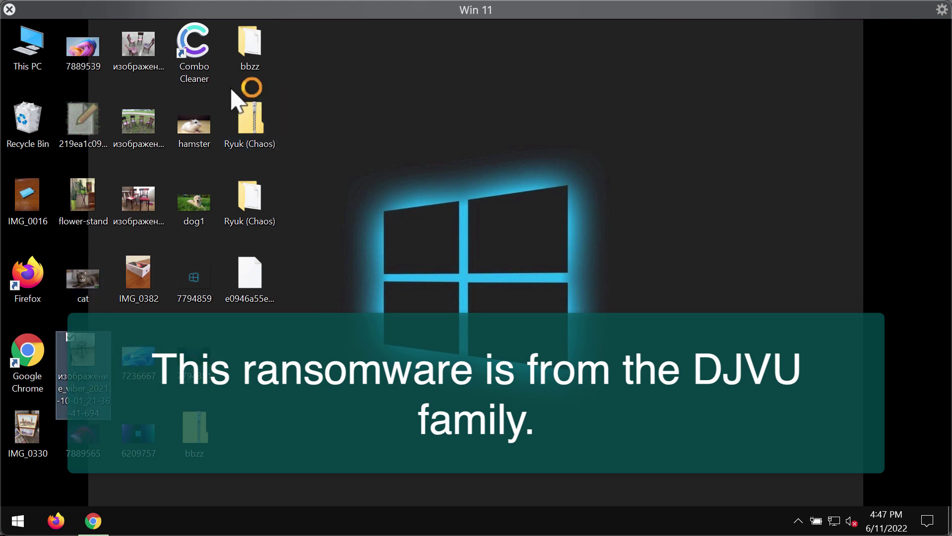
pyautogui.press('Return')
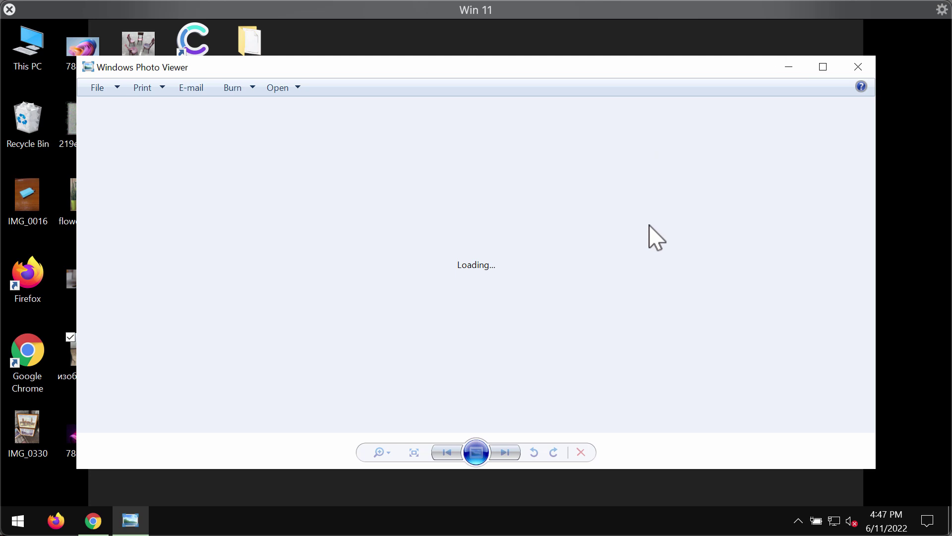
pyautogui.click(866, 63)
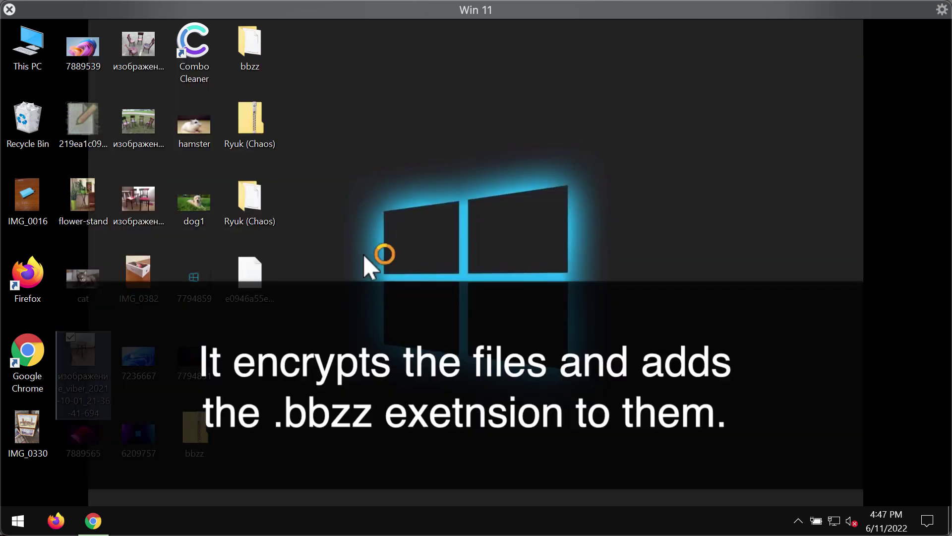
# Restart Windows and sign back in from the lock screen.
pyautogui.rightClick(17, 519)
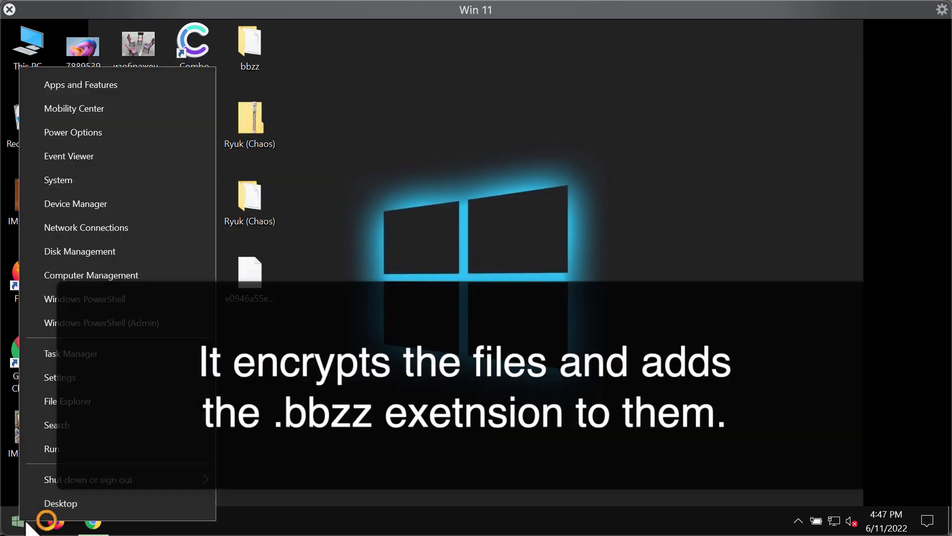
pyautogui.moveTo(124, 479)
pyautogui.click(303, 399)
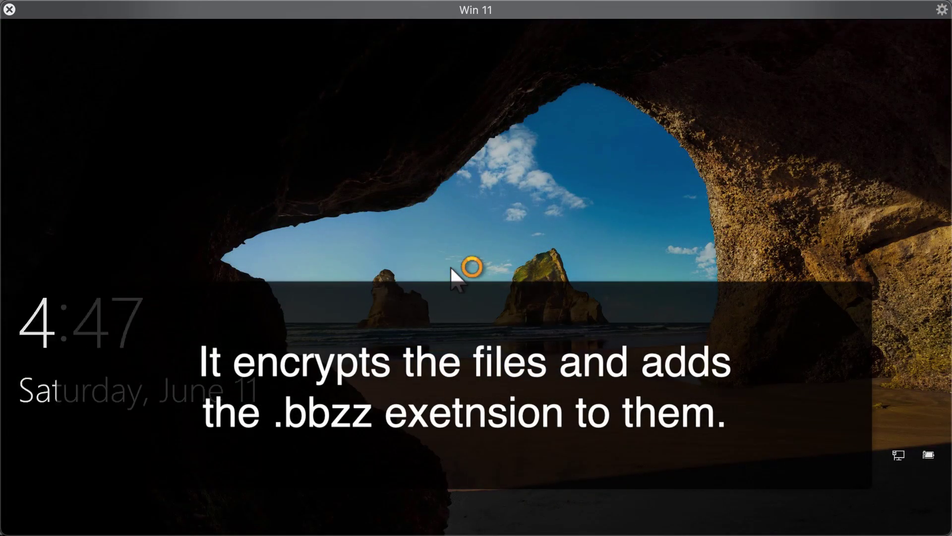
pyautogui.click(450, 266)
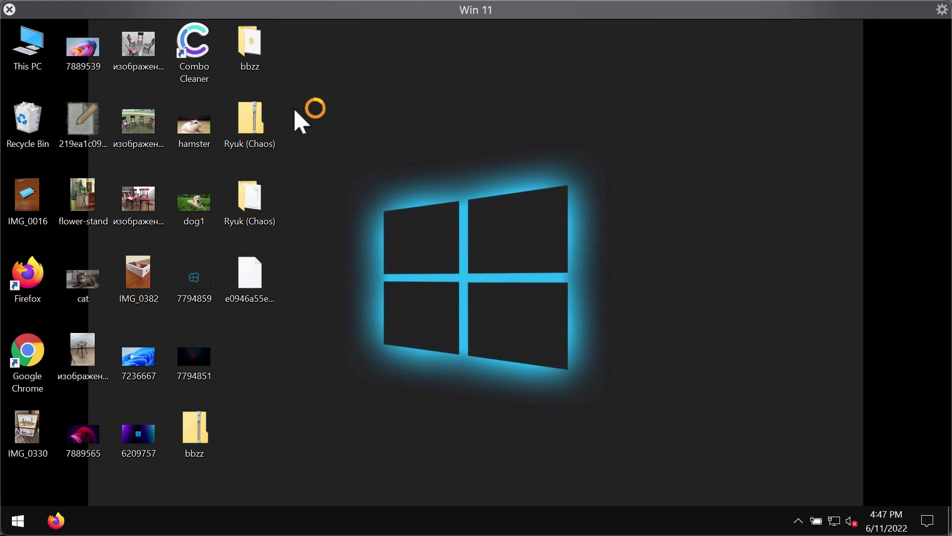
# Show the bbzz folder's tooltip while the desktop files become .bbzz files.
pyautogui.moveTo(252, 79)
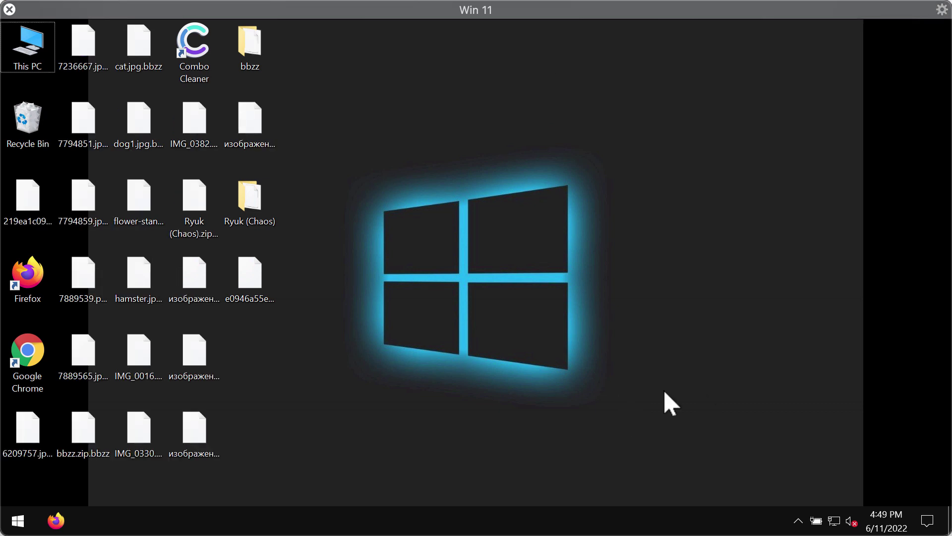
pyautogui.click(149, 211)
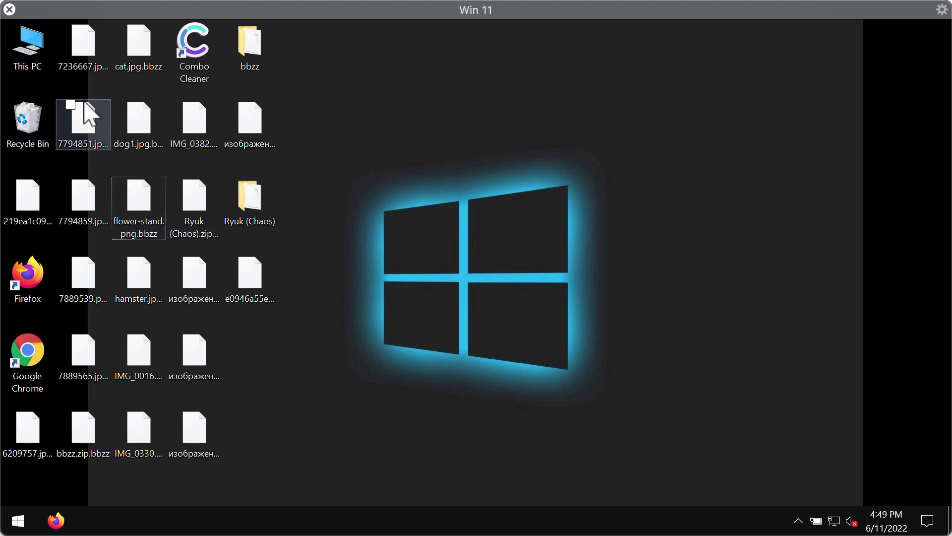
pyautogui.doubleClick(127, 118)
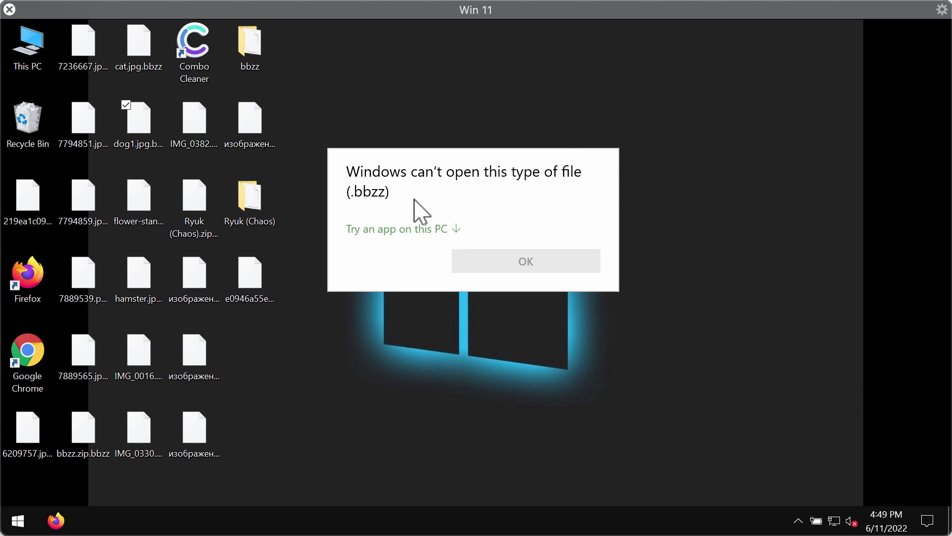
pyautogui.click(463, 261)
pyautogui.doubleClick(194, 273)
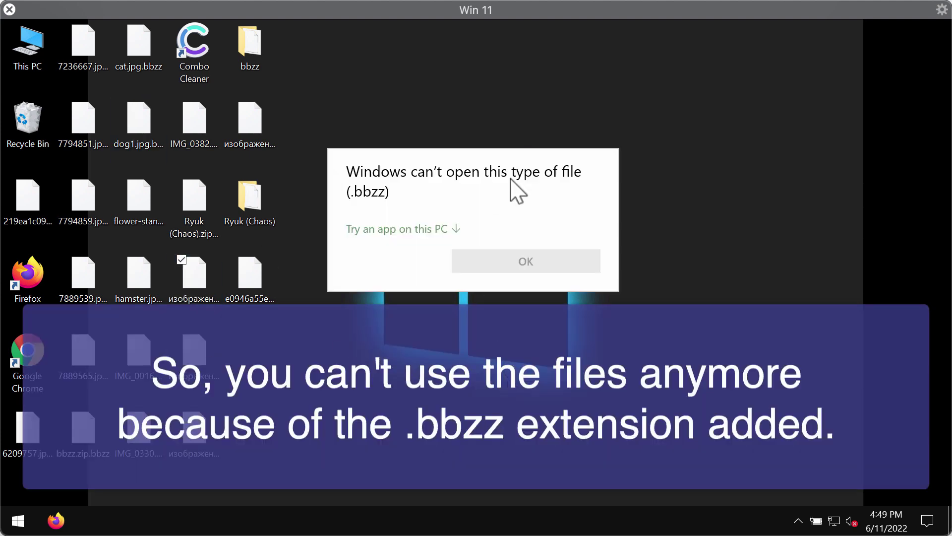
pyautogui.press('Escape')
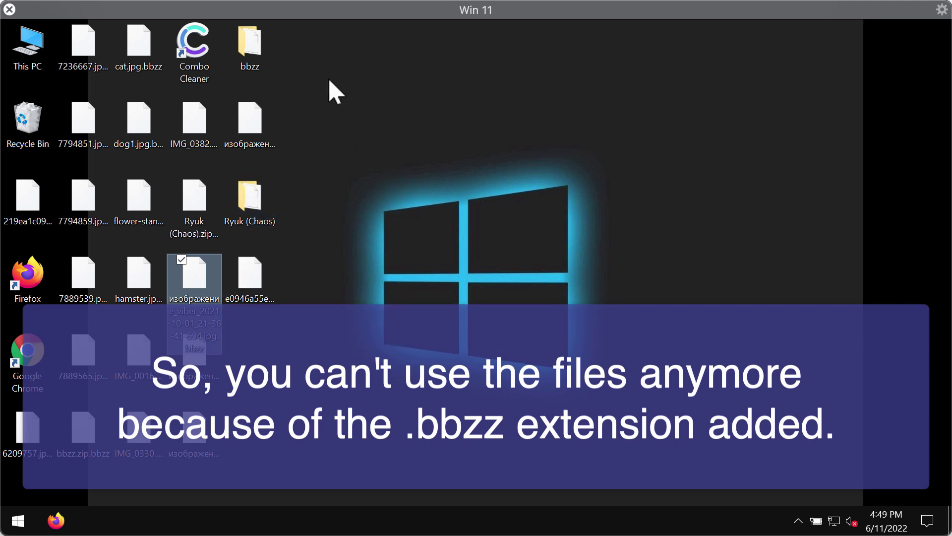
pyautogui.click(471, 313)
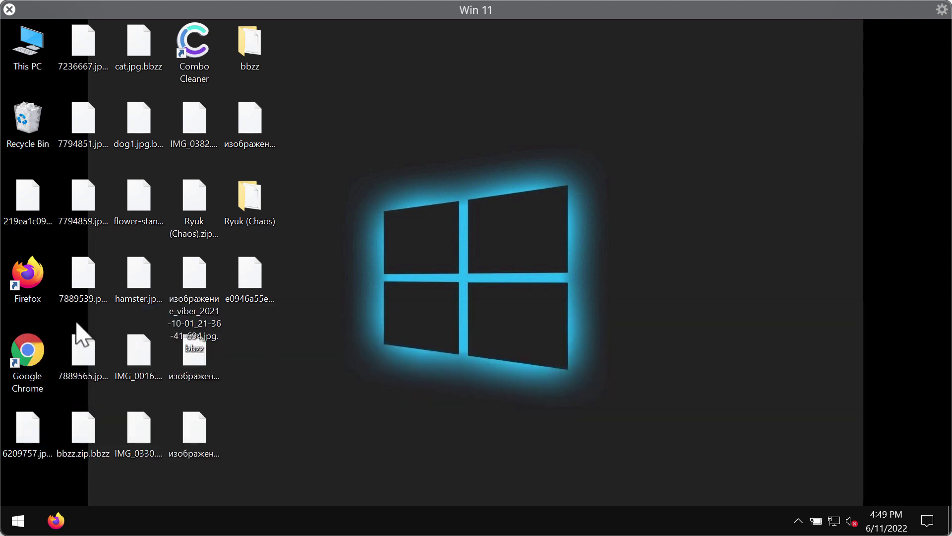
pyautogui.click(36, 368)
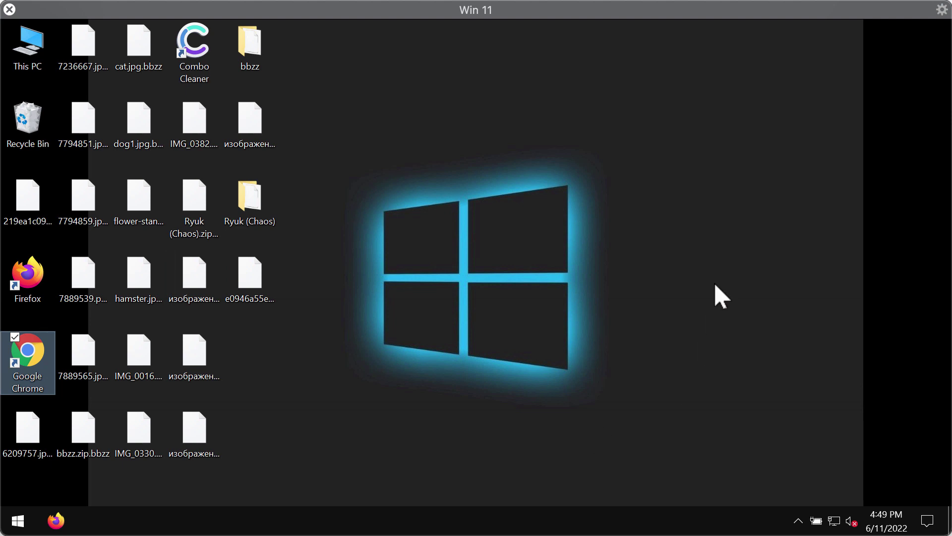
pyautogui.click(548, 456)
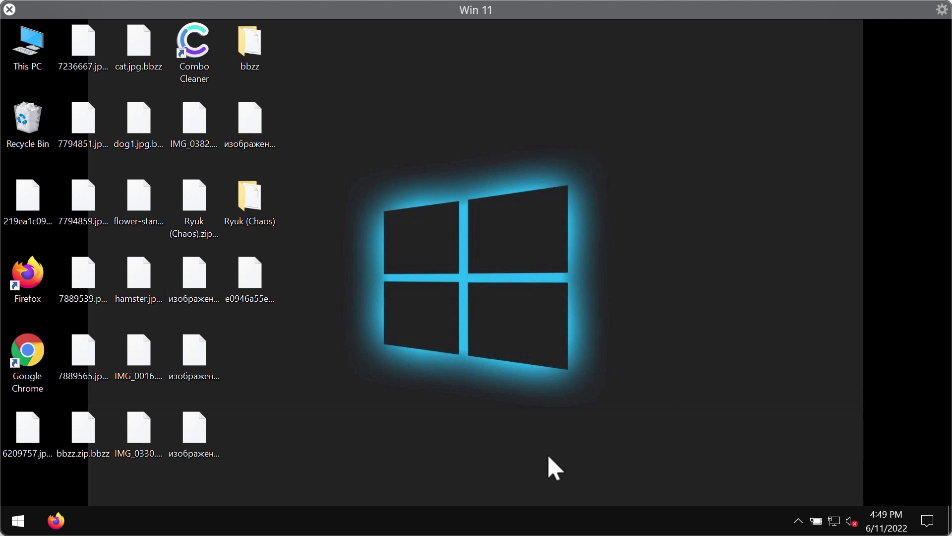
# In Task Manager, end the hex-named a27501fc… background process, then close Task Manager.
pyautogui.rightClick(527, 519)
pyautogui.click(568, 444)
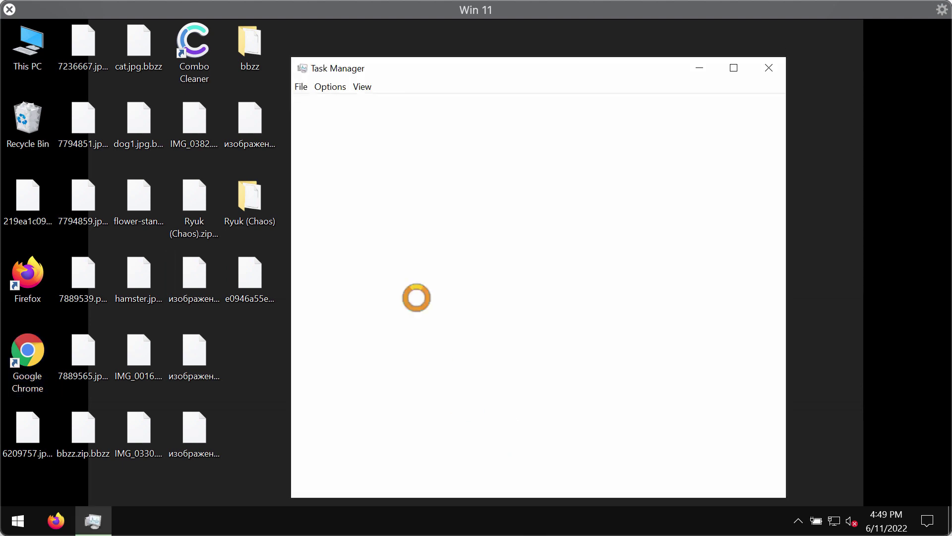
pyautogui.click(327, 225)
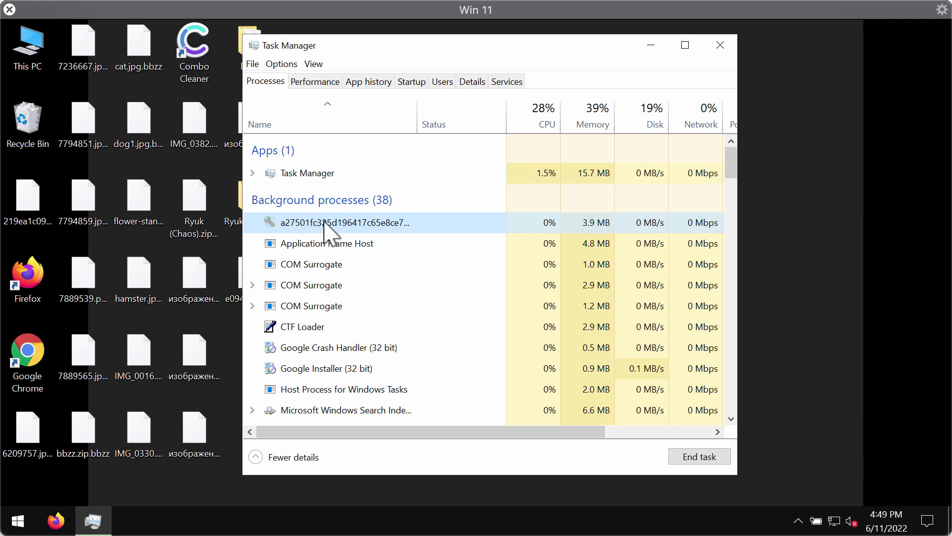
pyautogui.rightClick(326, 223)
pyautogui.click(369, 231)
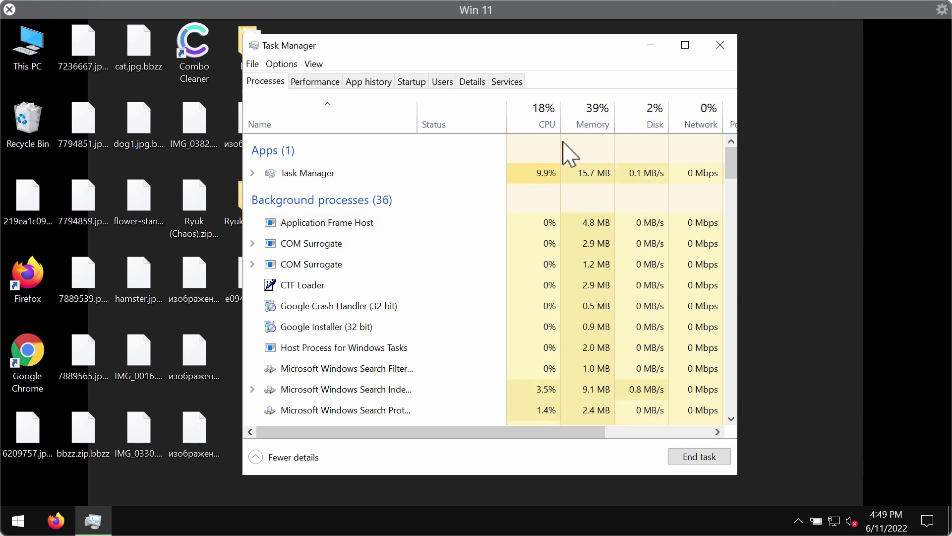
pyautogui.click(721, 46)
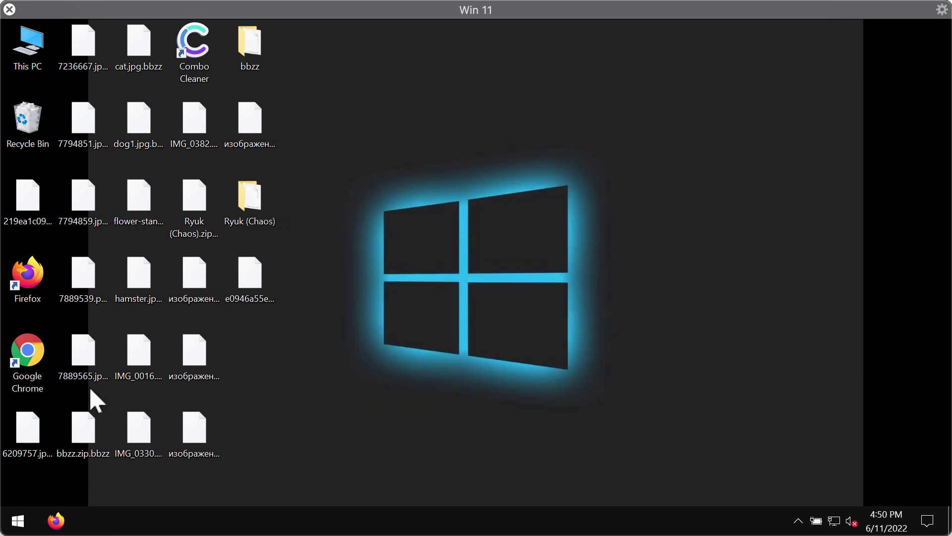
# Launch Chrome maximized without the What's New tab and open combocleaner.com from its tile.
pyautogui.doubleClick(19, 377)
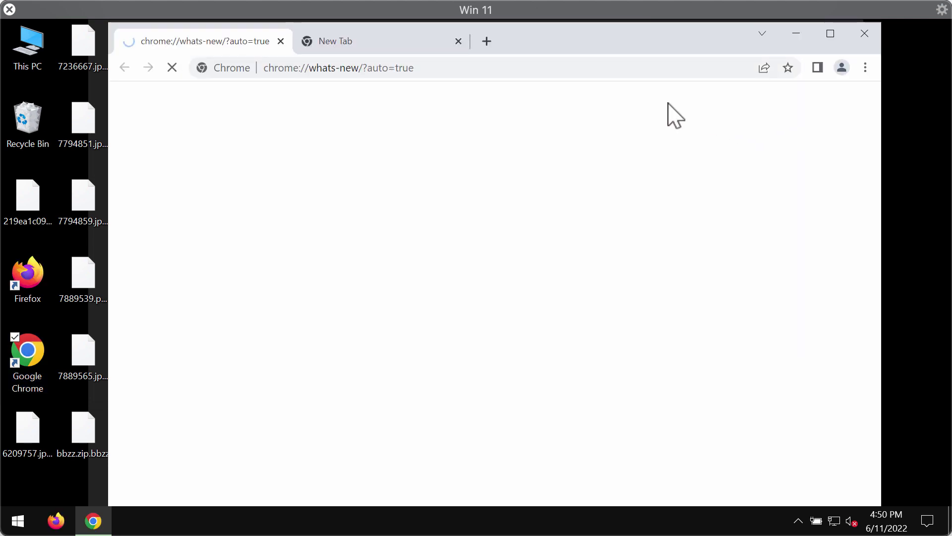
pyautogui.click(280, 41)
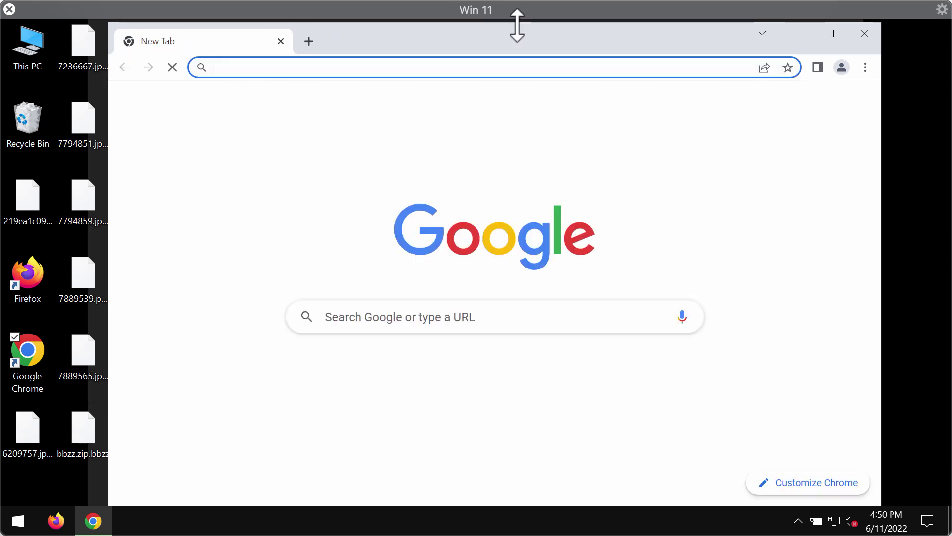
pyautogui.click(831, 33)
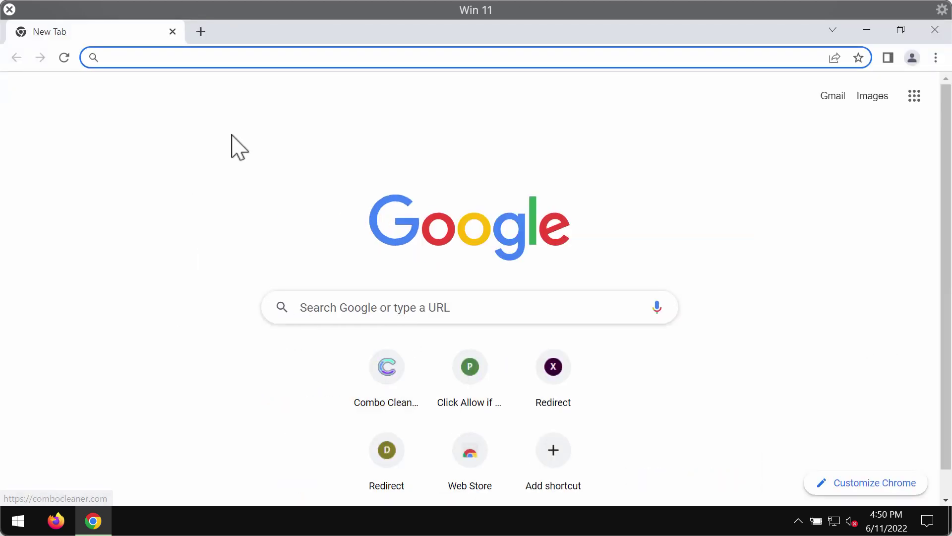
pyautogui.click(390, 397)
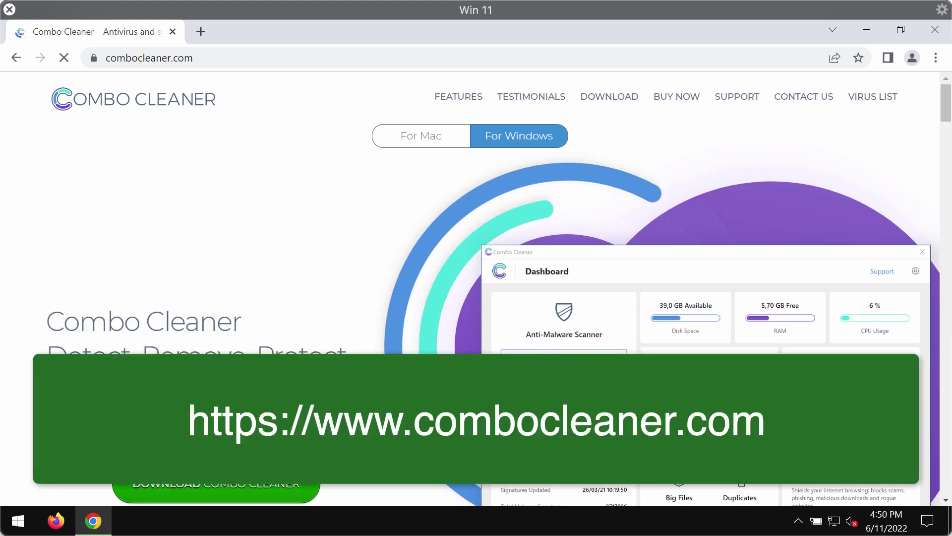
pyautogui.click(210, 58)
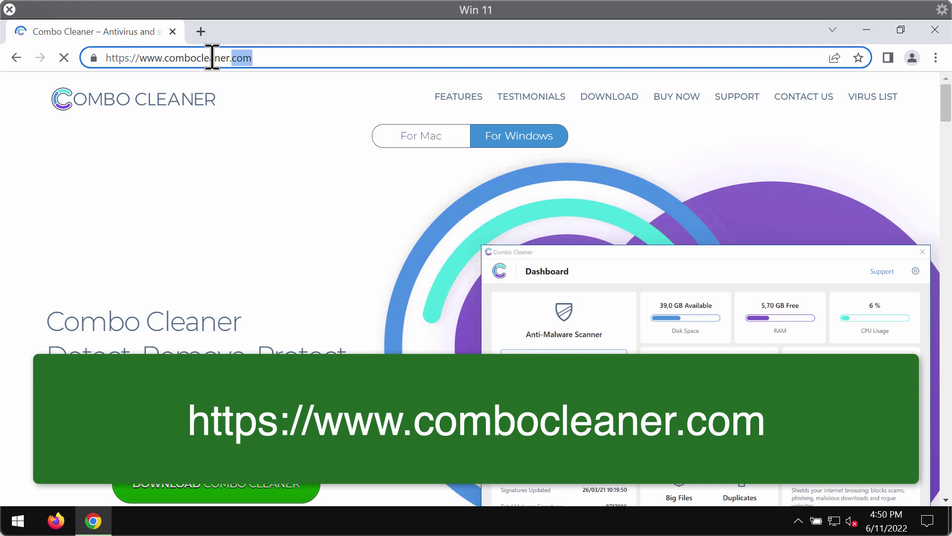
pyautogui.click(277, 58)
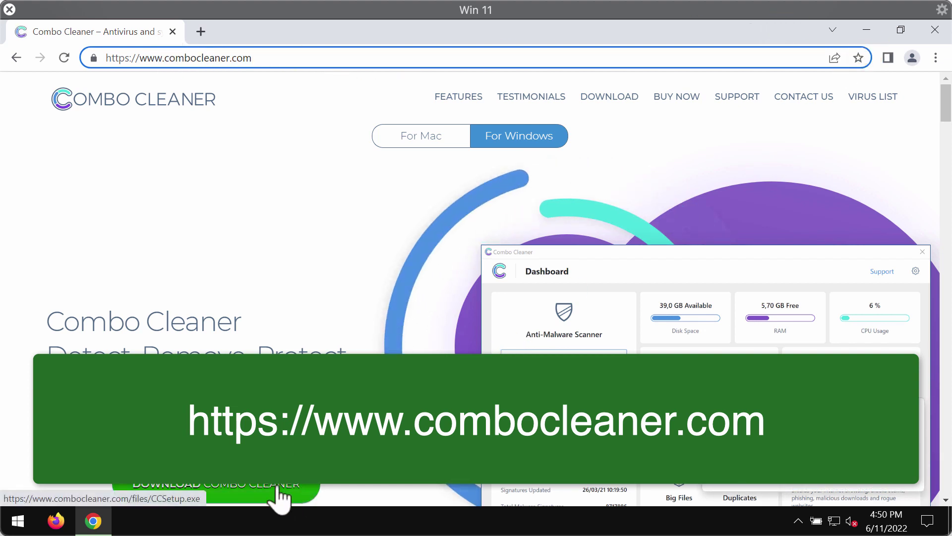
# Minimize Chrome and launch Combo Cleaner from its desktop shortcut.
pyautogui.click(868, 31)
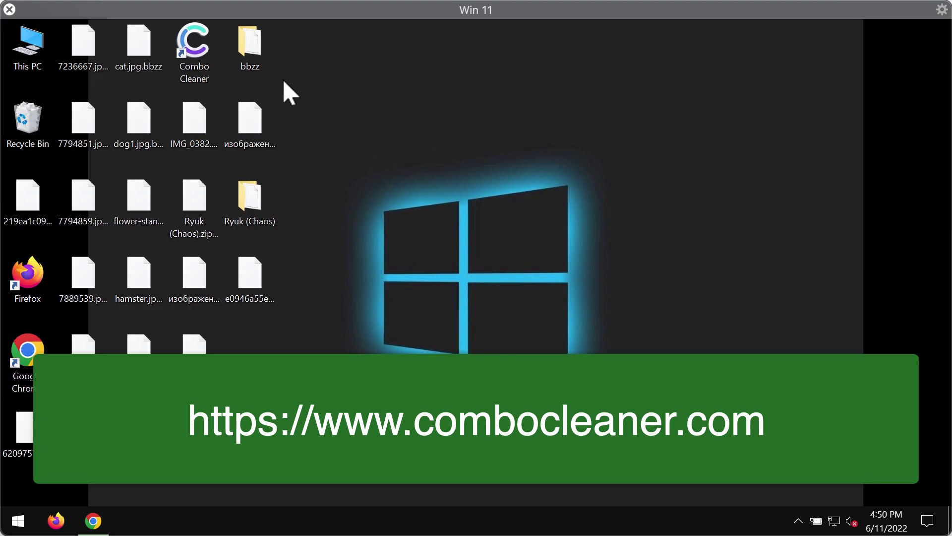
pyautogui.click(215, 57)
pyautogui.doubleClick(215, 58)
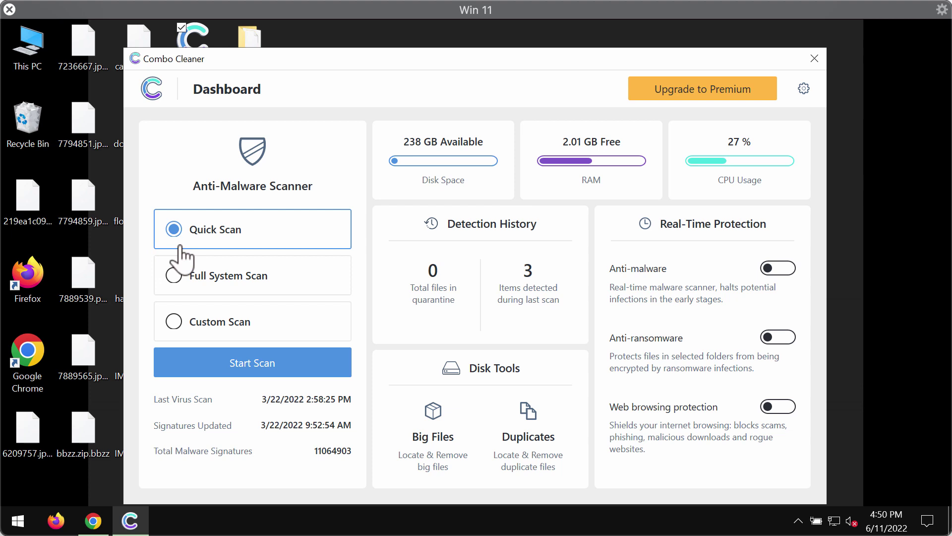
# Start a Quick Scan from the Combo Cleaner Dashboard and let it run.
pyautogui.click(250, 368)
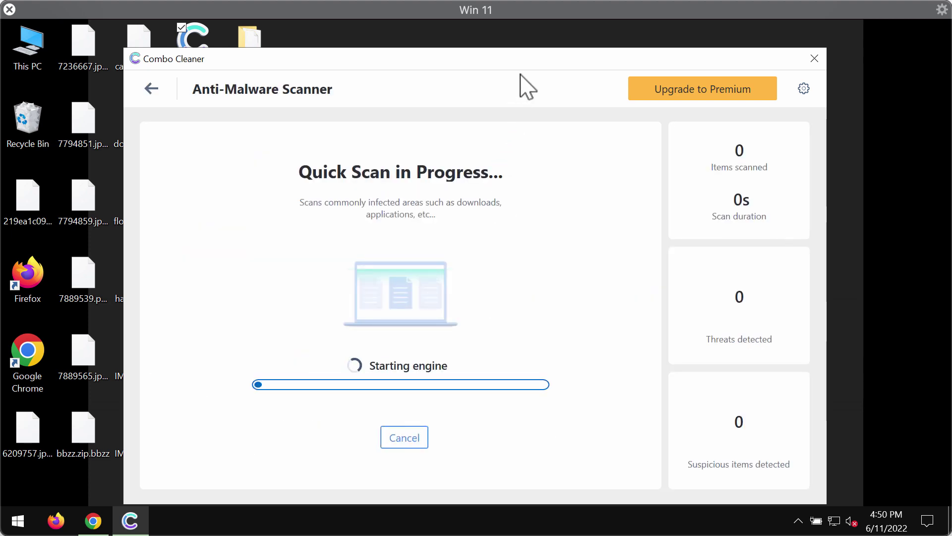
pyautogui.moveTo(527, 67); pyautogui.dragTo(528, 72)
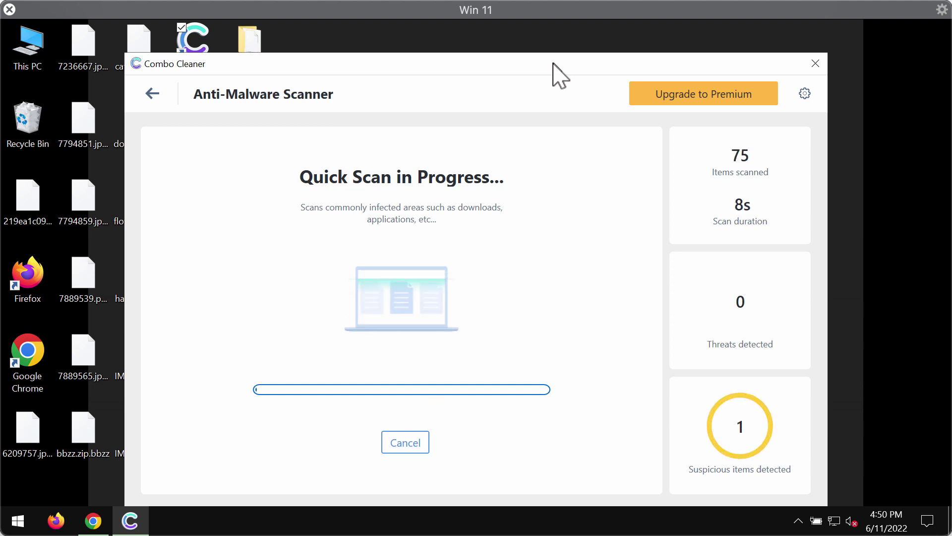
pyautogui.moveTo(553, 63); pyautogui.dragTo(551, 65)
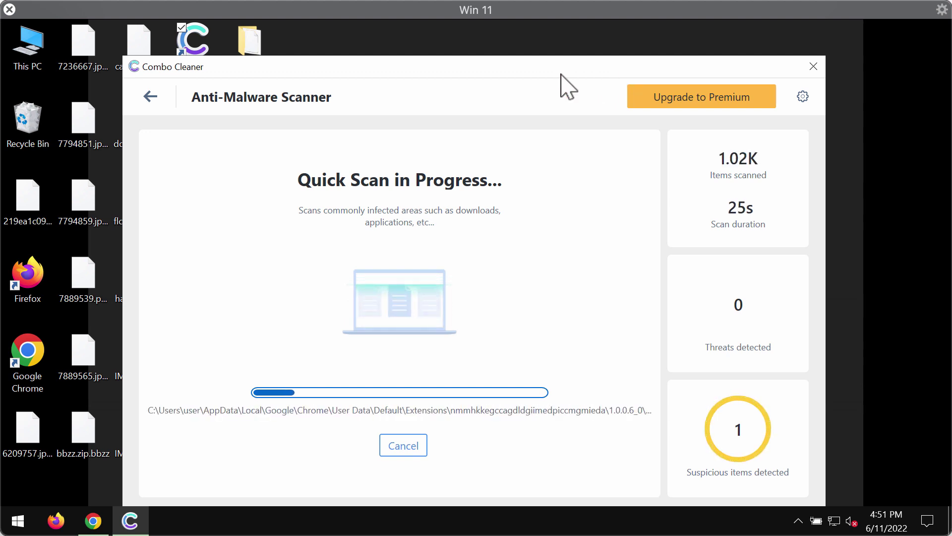
pyautogui.moveTo(480, 64)
pyautogui.mouseDown()
pyautogui.moveTo(502, 77)
pyautogui.moveTo(459, 43)
pyautogui.moveTo(482, 62)
pyautogui.mouseUp()
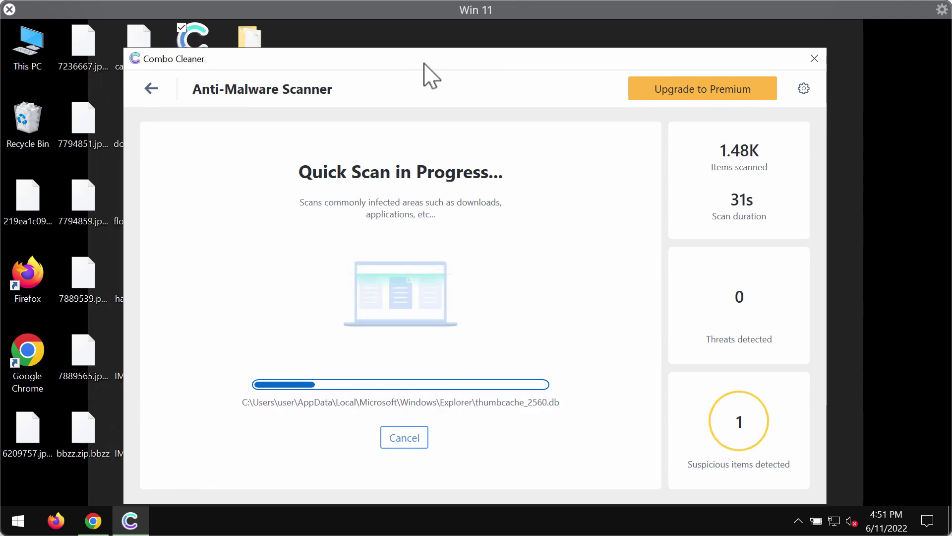
pyautogui.moveTo(423, 66); pyautogui.dragTo(420, 69)
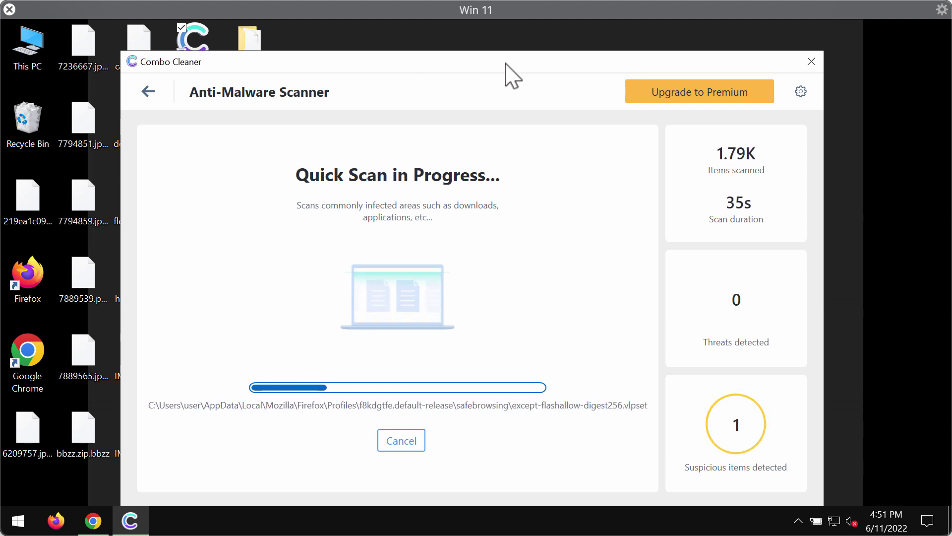
pyautogui.moveTo(506, 62); pyautogui.dragTo(492, 46)
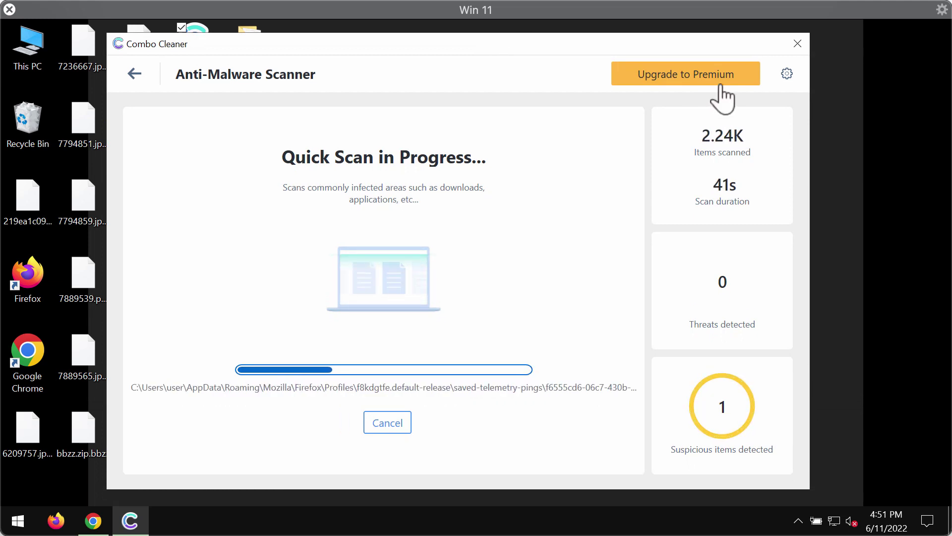
pyautogui.click(787, 74)
pyautogui.click(392, 133)
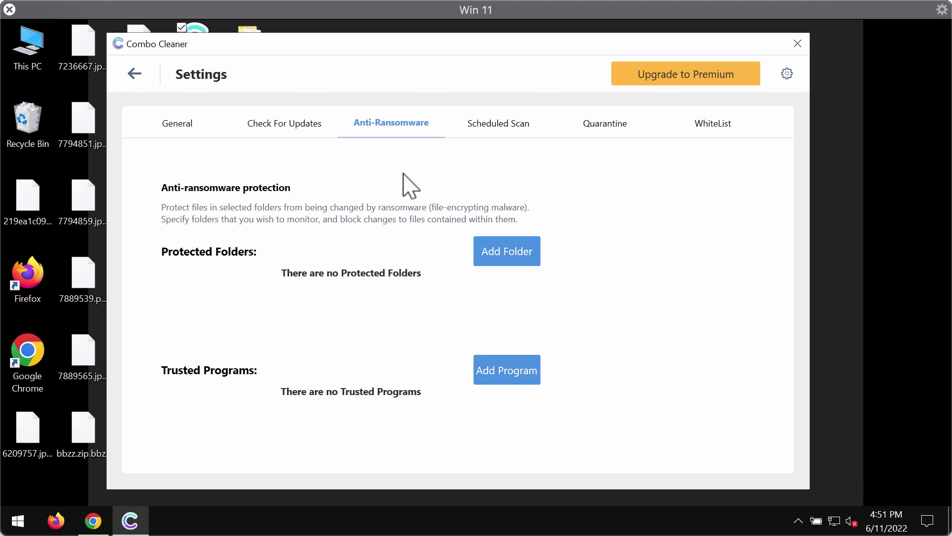
pyautogui.click(133, 74)
pyautogui.click(311, 346)
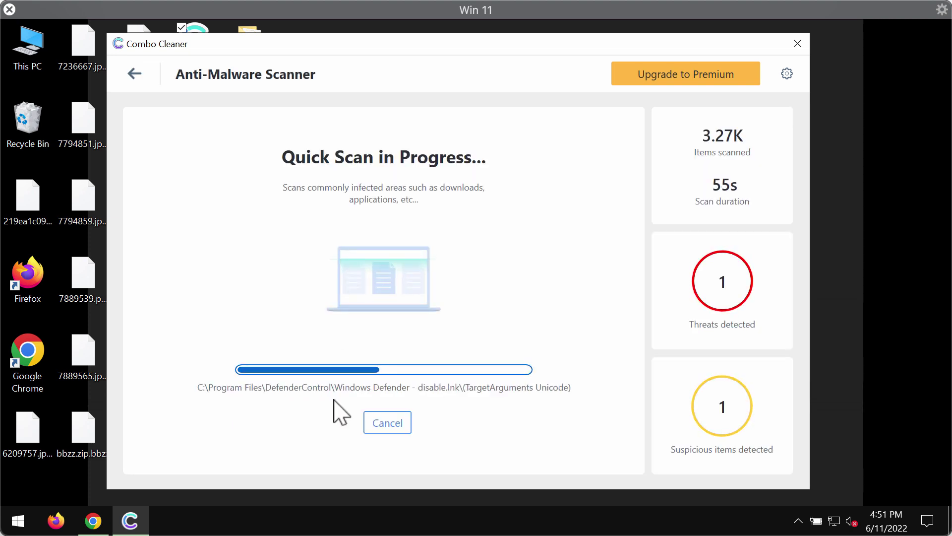
# Cancel the quick scan, confirm with Yes, and open the Upgrade to Premium page.
pyautogui.click(397, 422)
pyautogui.click(409, 347)
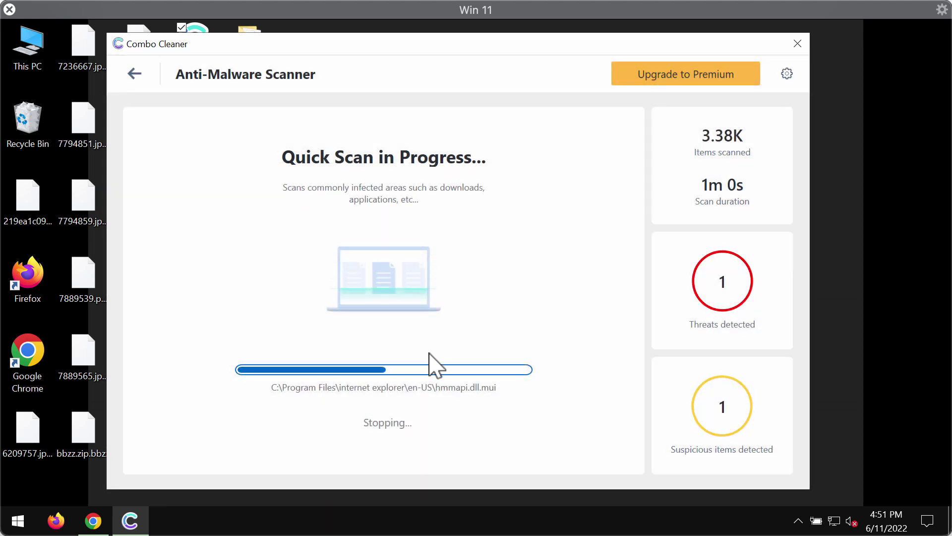
pyautogui.click(714, 79)
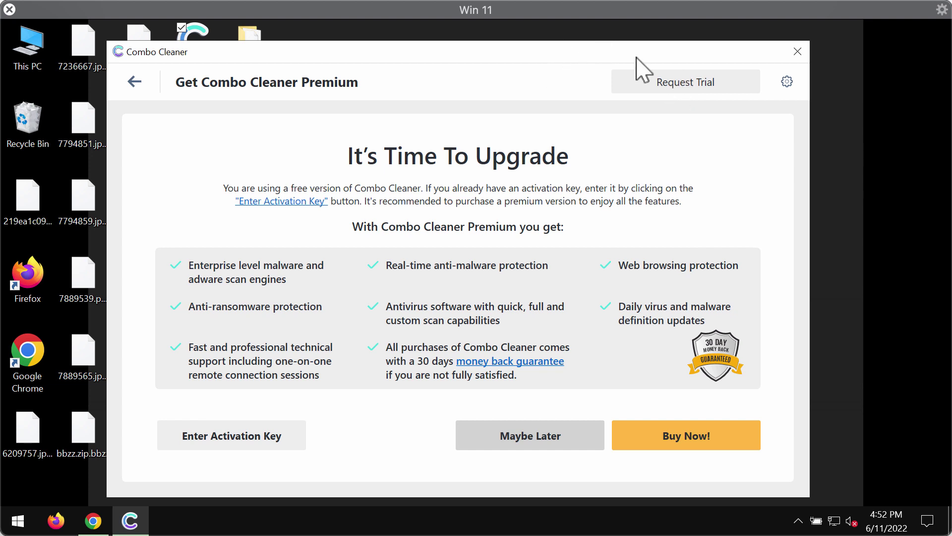
pyautogui.moveTo(651, 55); pyautogui.dragTo(645, 54)
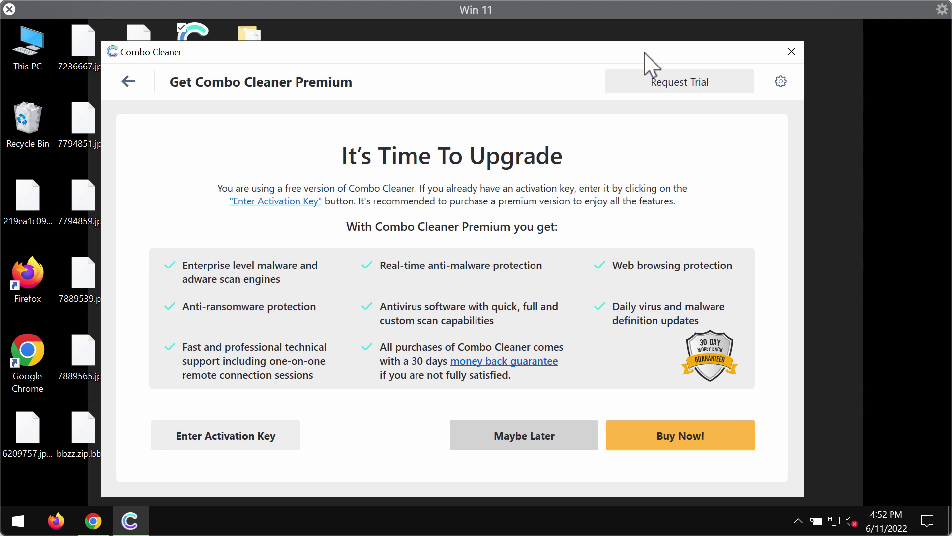